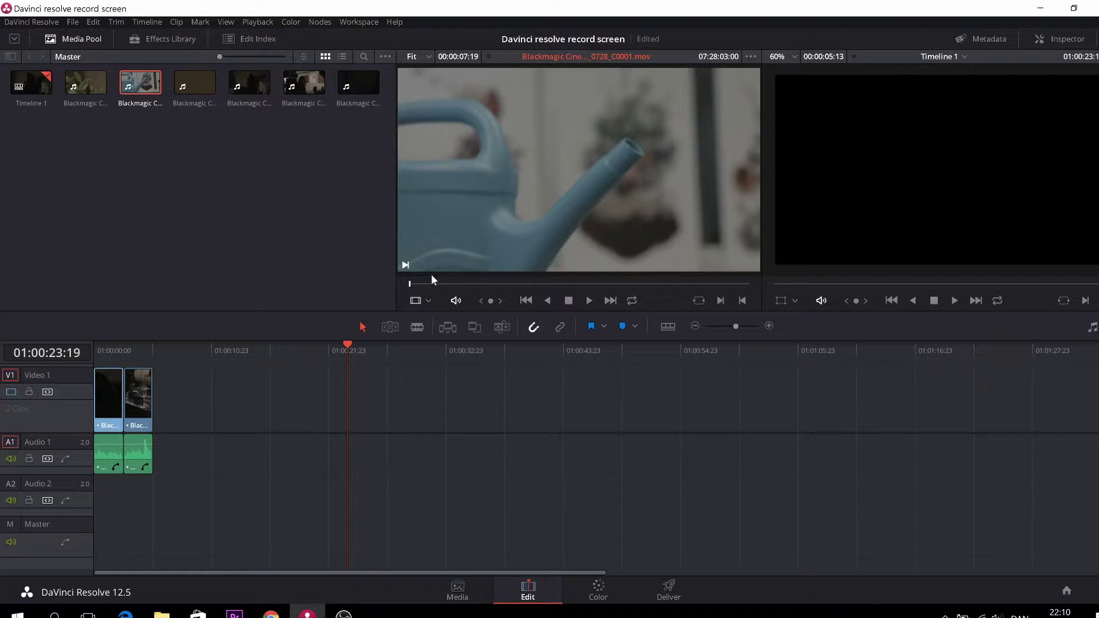
# - Play the watering-can clip 0728_C0001.mov and mark its In and Out points
pyautogui.click(587, 300)
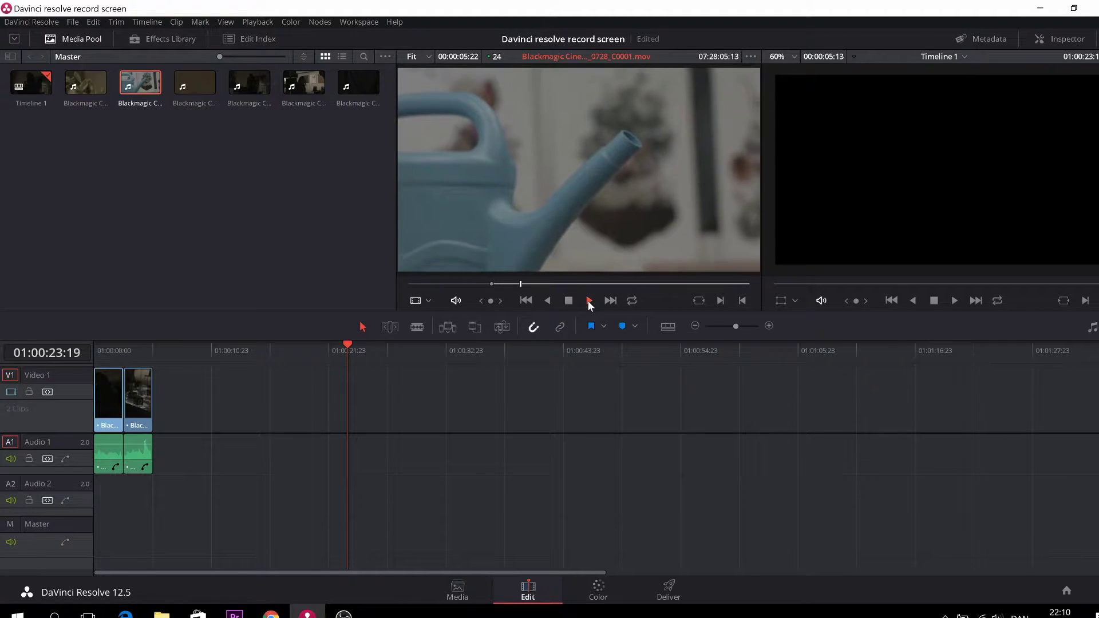
pyautogui.press('/')
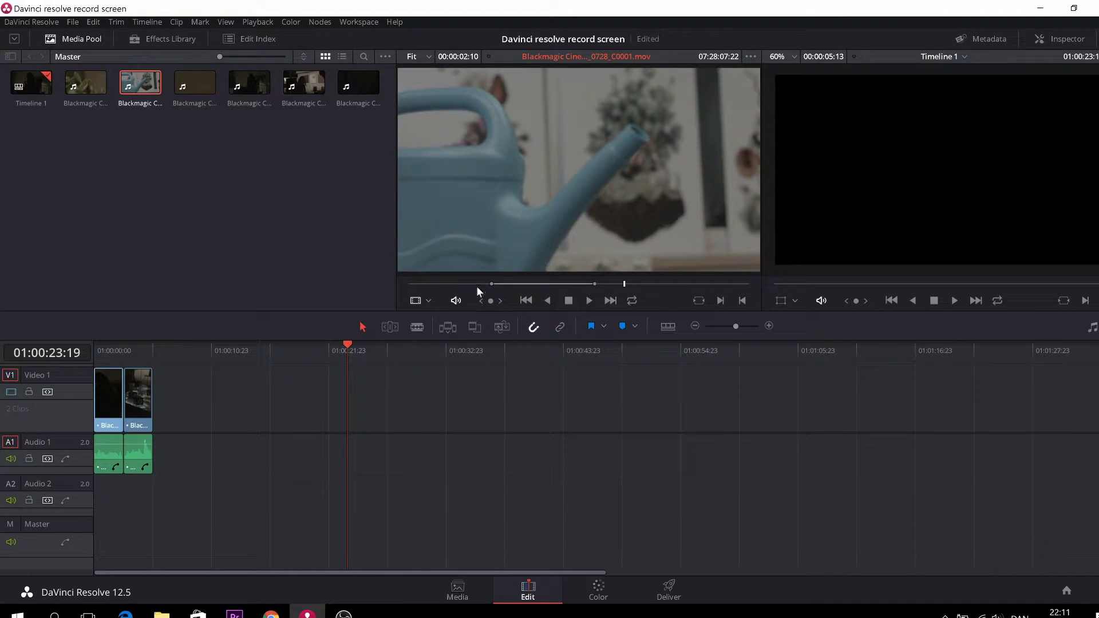
pyautogui.press('o')
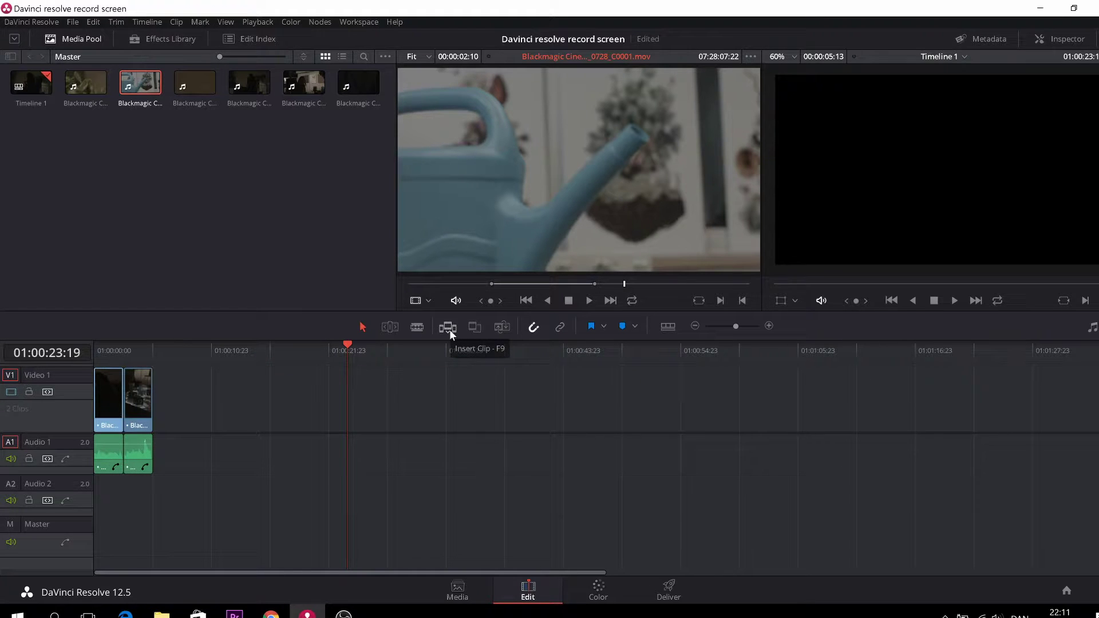
# - Undo a trial insert, then Place on Top the watering-can range at 01:00:26:05
pyautogui.click(449, 328)
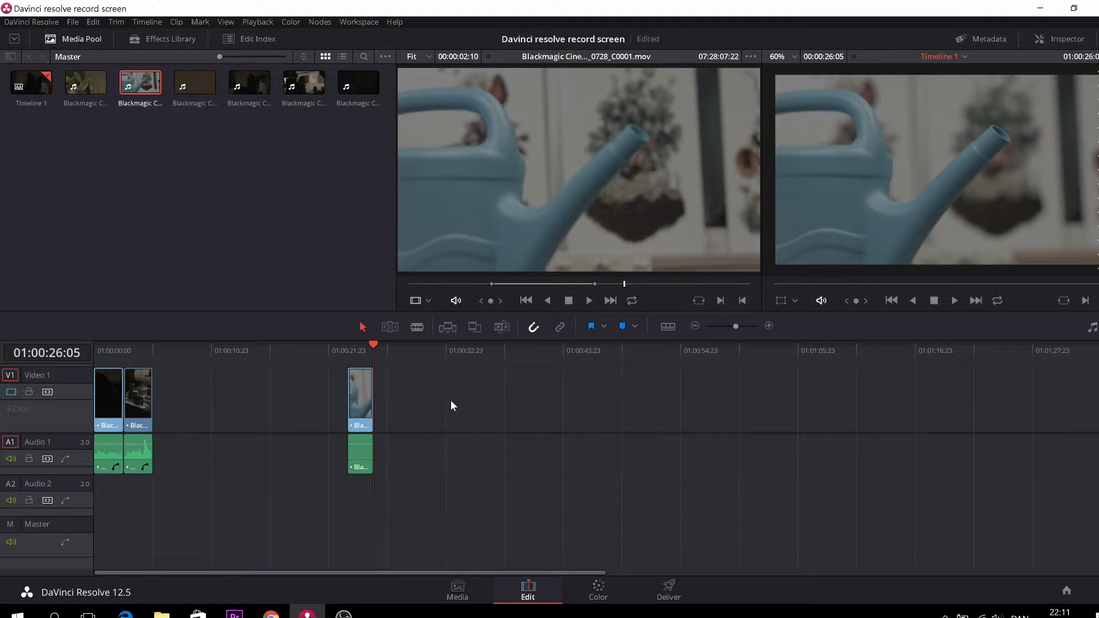
pyautogui.moveTo(448, 389); pyautogui.dragTo(363, 486)
pyautogui.press('BackSpace')
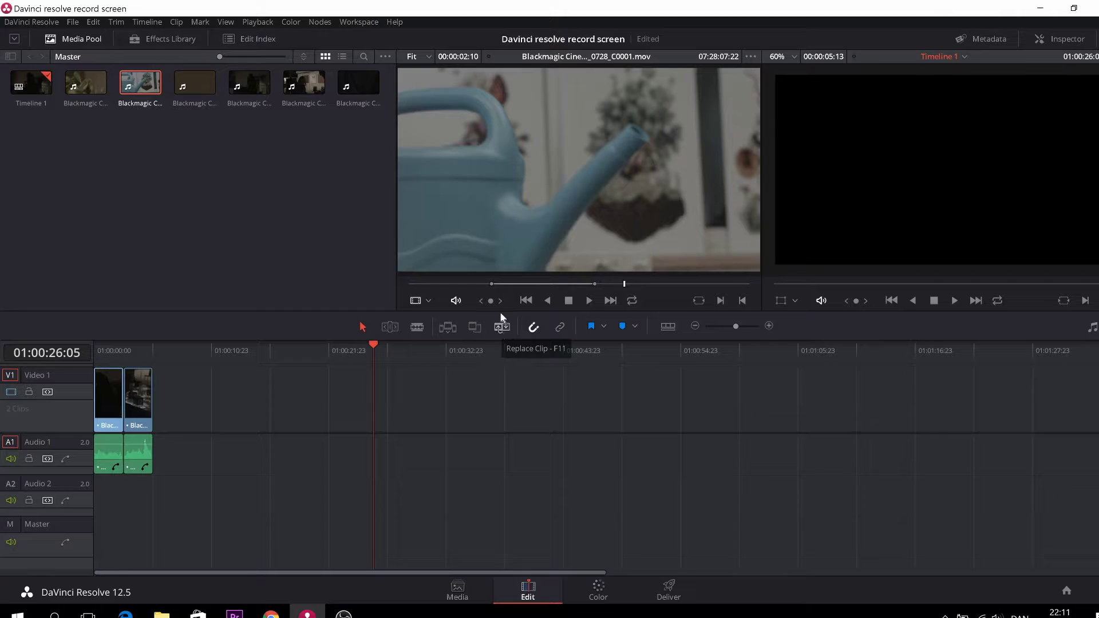
pyautogui.moveTo(500, 153); pyautogui.dragTo(913, 201)
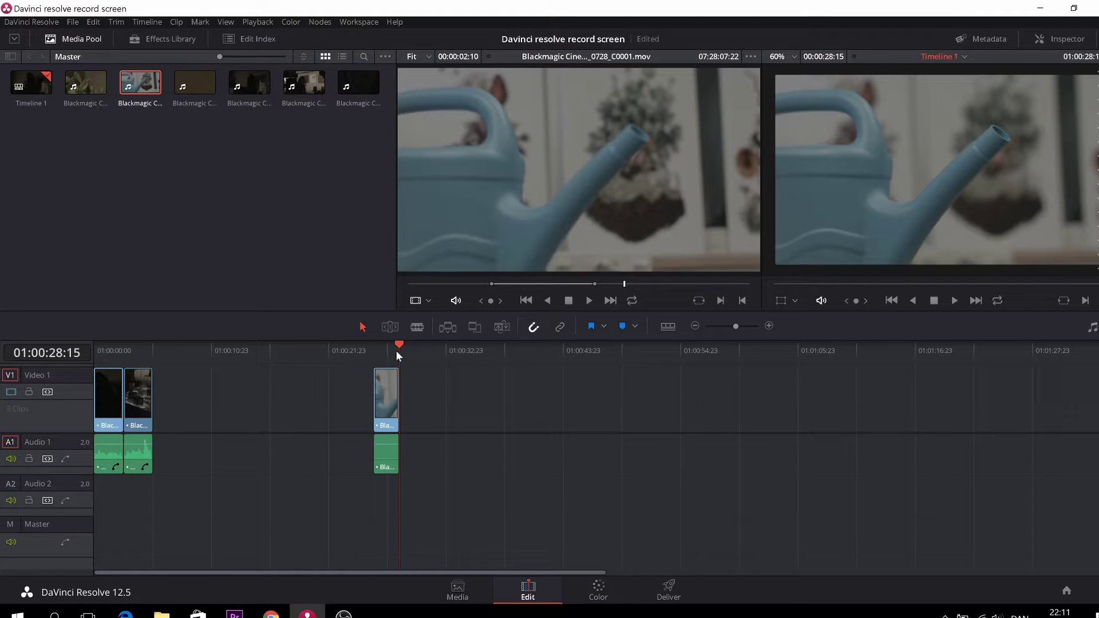
pyautogui.moveTo(398, 344); pyautogui.dragTo(374, 347)
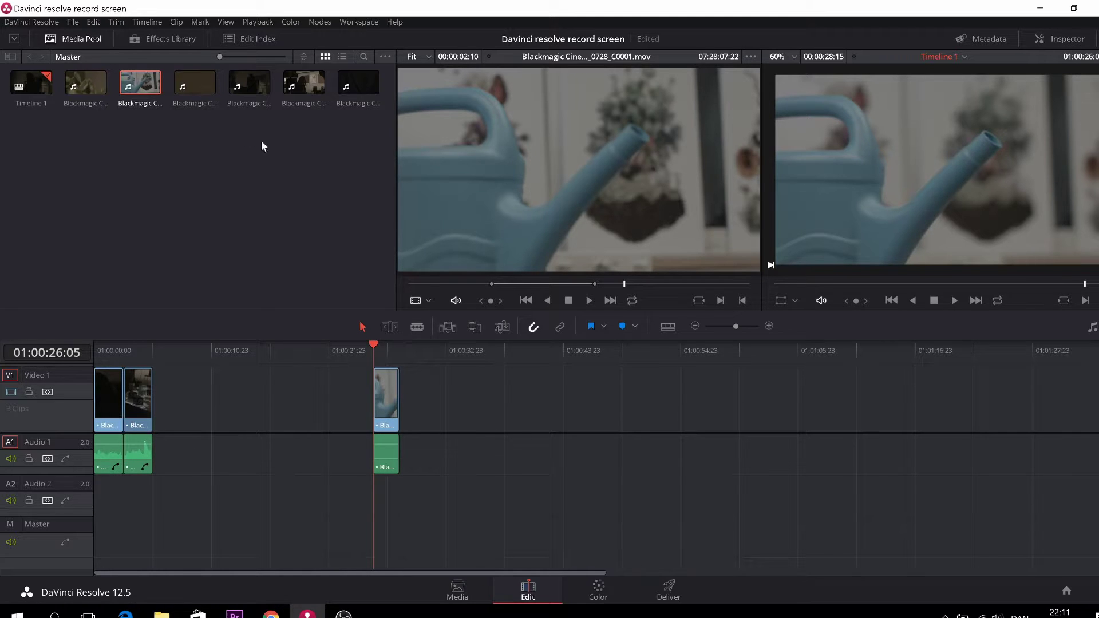
# - Load the plant clip and mark an In and Out range on it
pyautogui.click(103, 85)
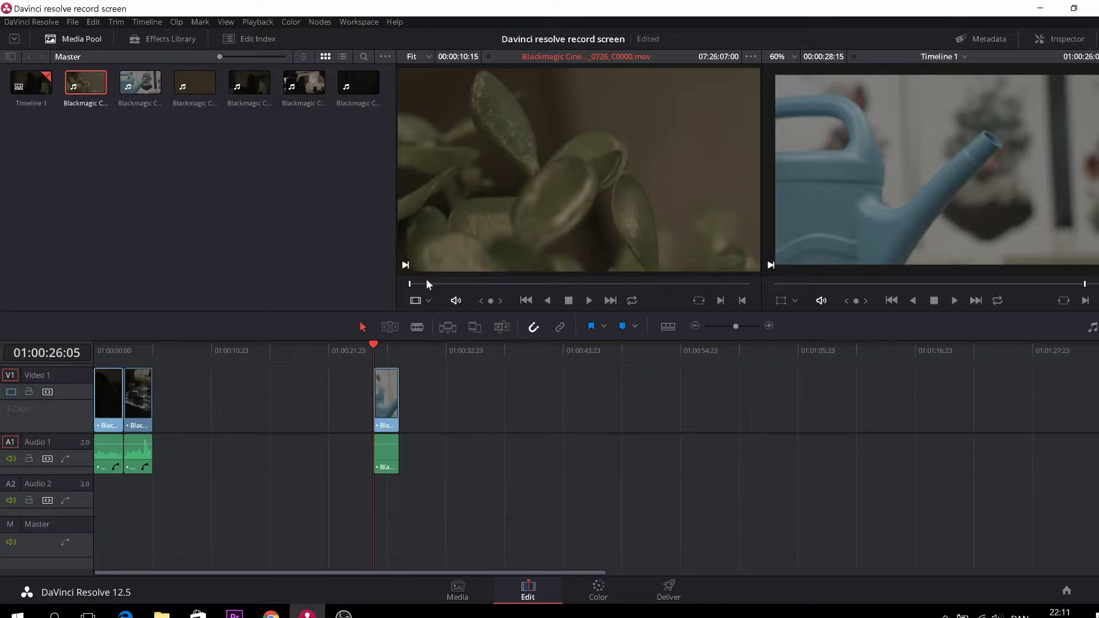
pyautogui.moveTo(426, 280); pyautogui.dragTo(466, 287)
pyautogui.press('/')
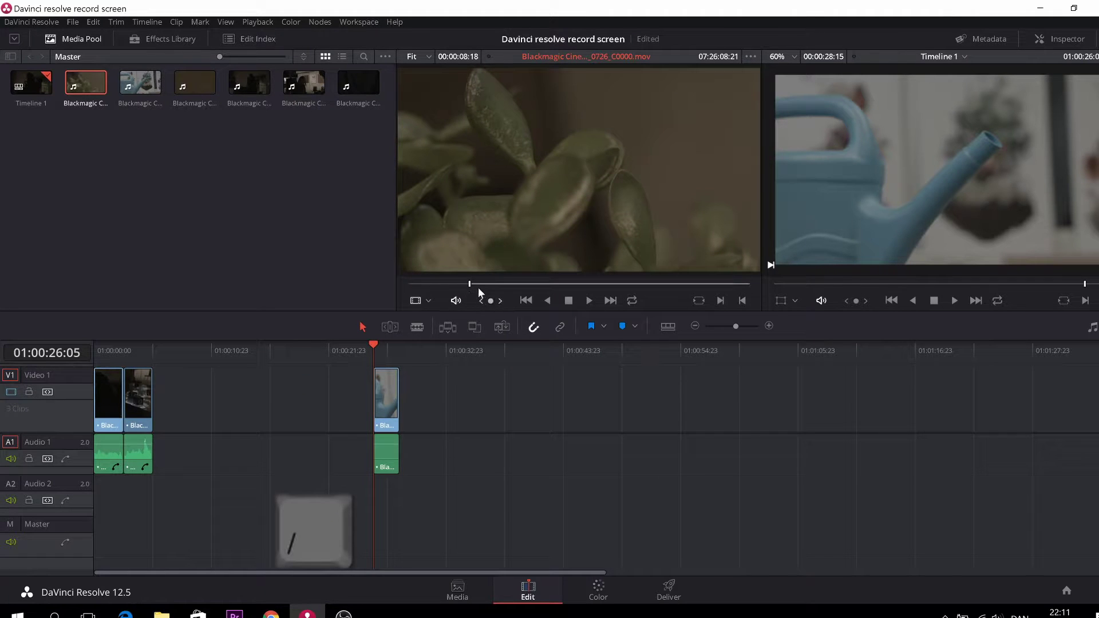
pyautogui.press('o')
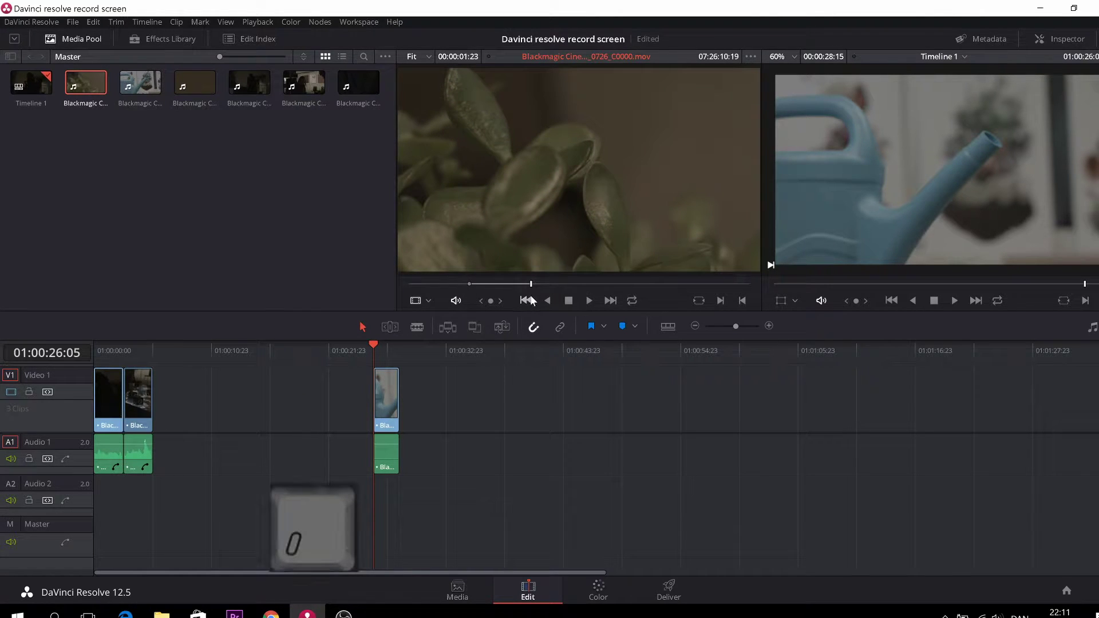
# - Test an overwrite edit with the plant range, then delete the leftover clip
pyautogui.moveTo(561, 185); pyautogui.dragTo(701, 212)
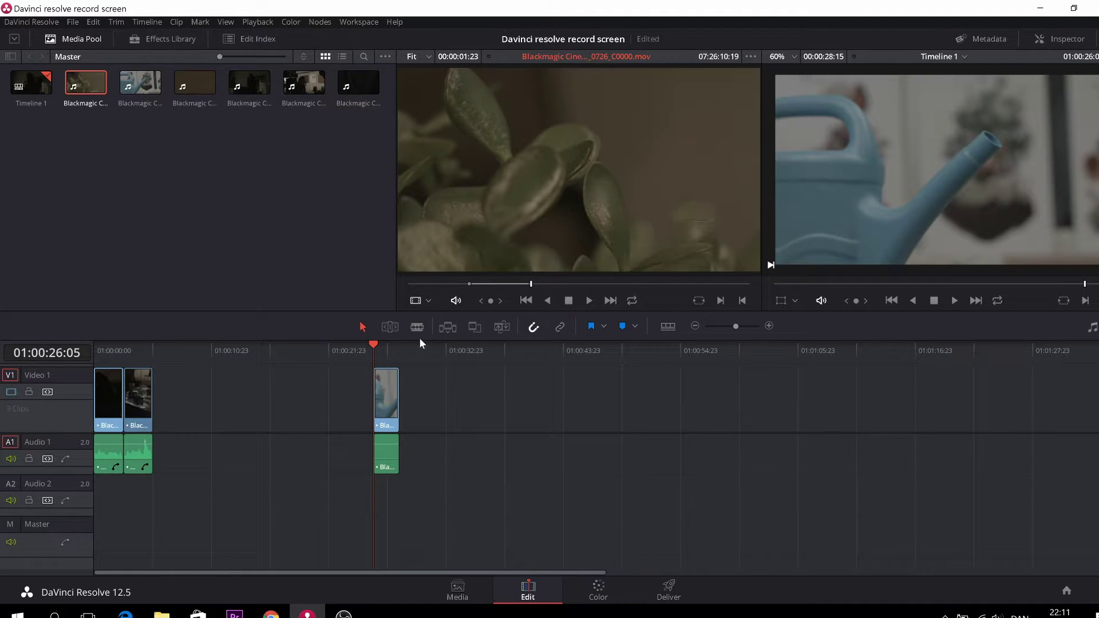
pyautogui.moveTo(516, 193); pyautogui.dragTo(1052, 119)
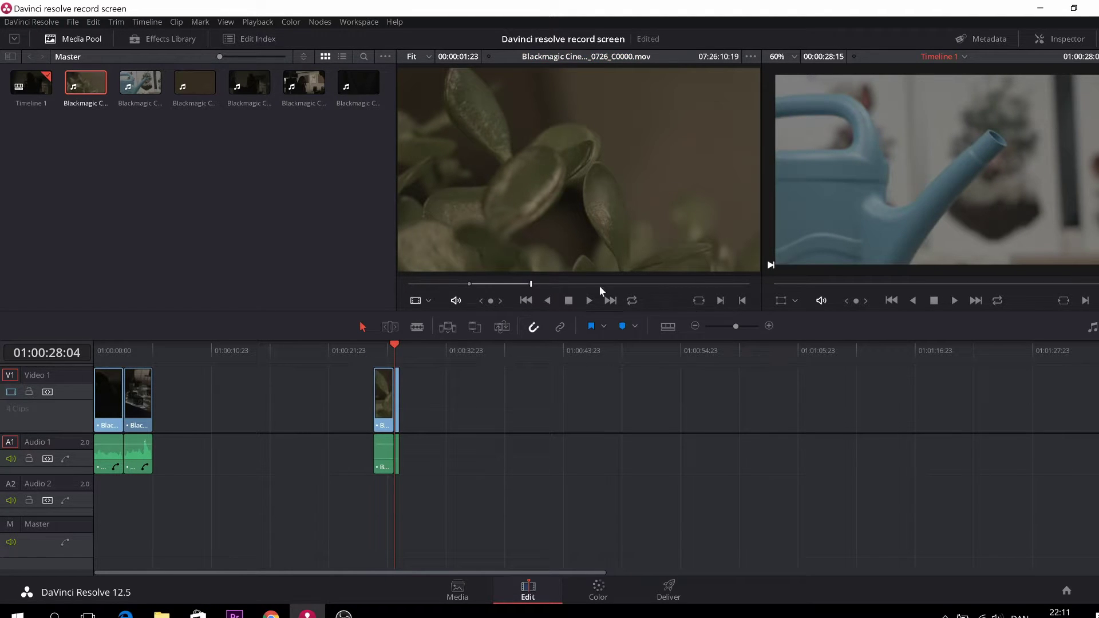
pyautogui.moveTo(393, 344); pyautogui.dragTo(377, 346)
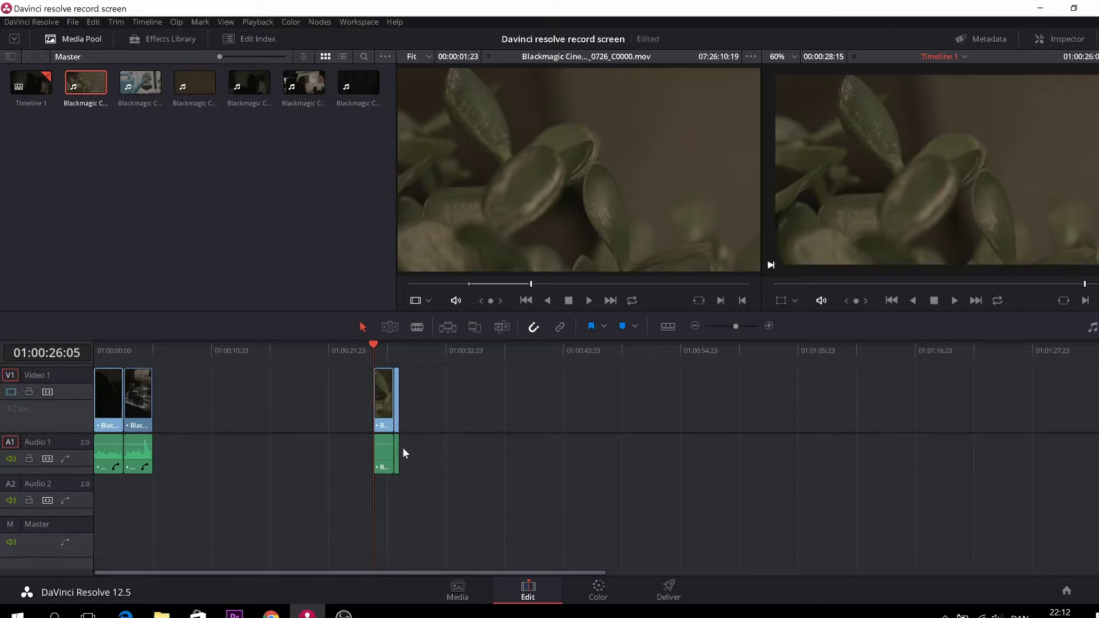
pyautogui.click(387, 346)
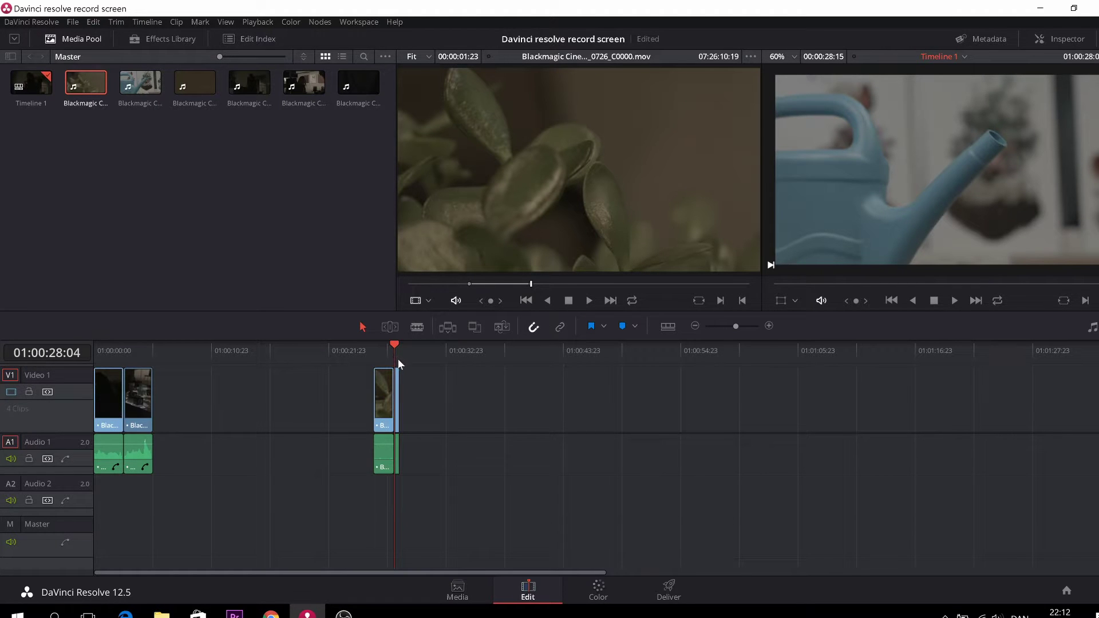
pyautogui.press('BackSpace')
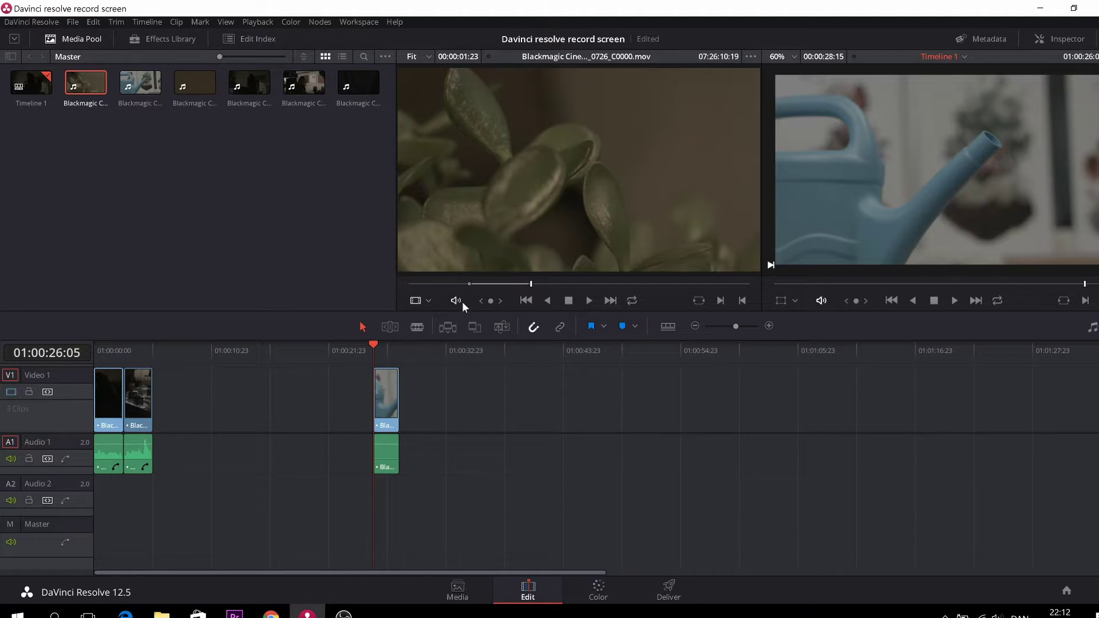
pyautogui.moveTo(552, 175); pyautogui.dragTo(680, 173)
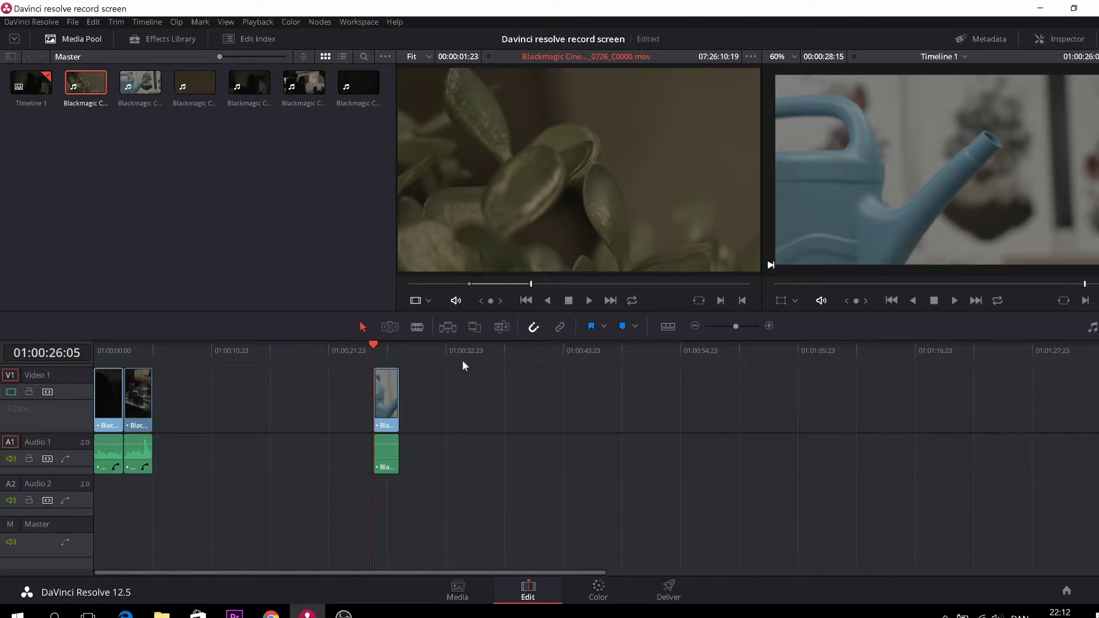
pyautogui.click(389, 414)
pyautogui.moveTo(525, 192); pyautogui.dragTo(1045, 138)
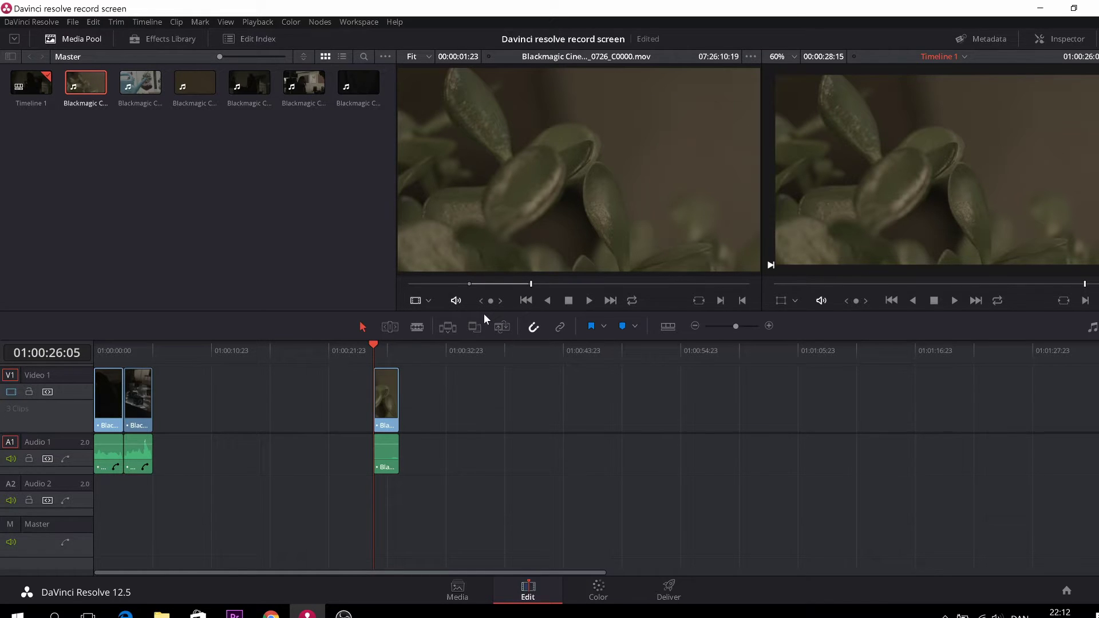
pyautogui.hotkey('ctrl', 'z')
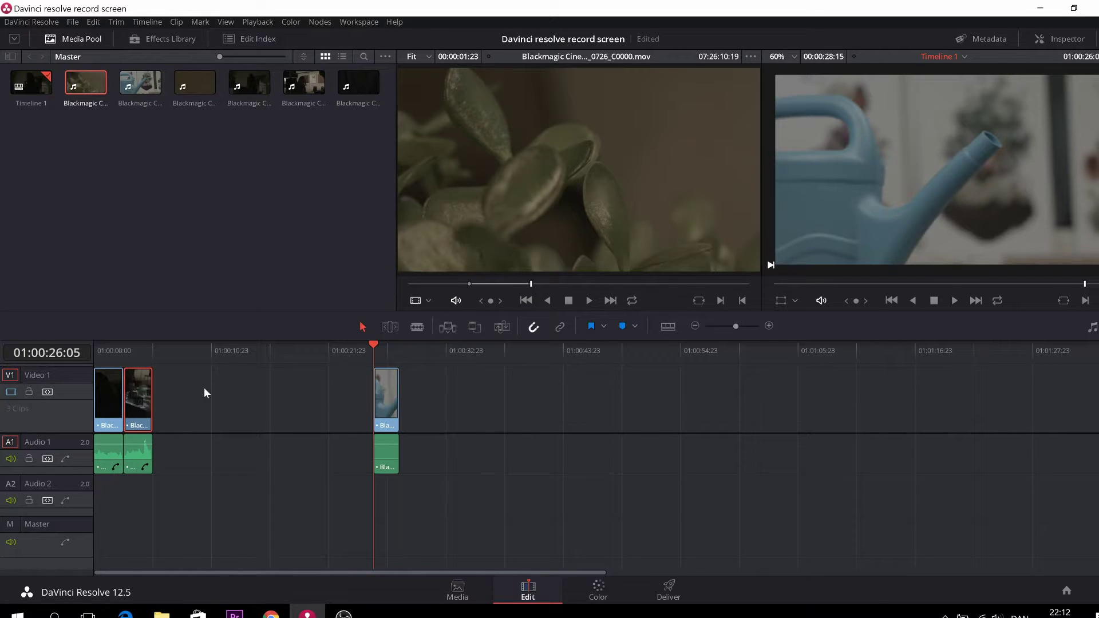
# - Move the first two clips beside the third and shift all three to the timeline start
pyautogui.moveTo(203, 380); pyautogui.dragTo(111, 495)
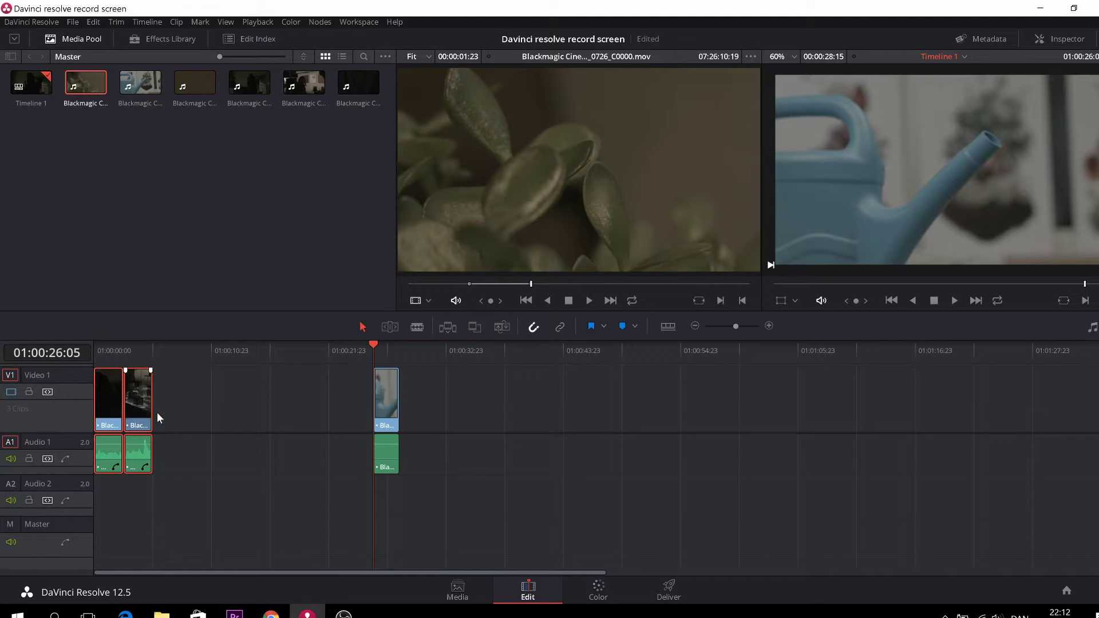
pyautogui.moveTo(148, 412); pyautogui.dragTo(355, 411)
pyautogui.moveTo(284, 377); pyautogui.dragTo(326, 506)
pyautogui.moveTo(324, 424); pyautogui.dragTo(100, 426)
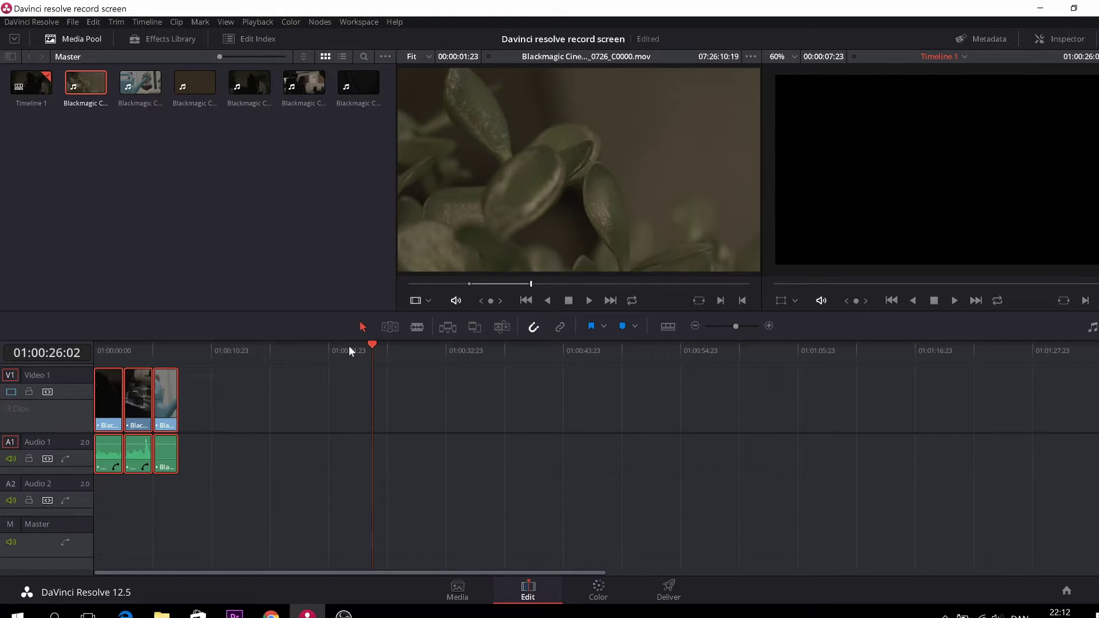
pyautogui.moveTo(348, 346); pyautogui.dragTo(136, 366)
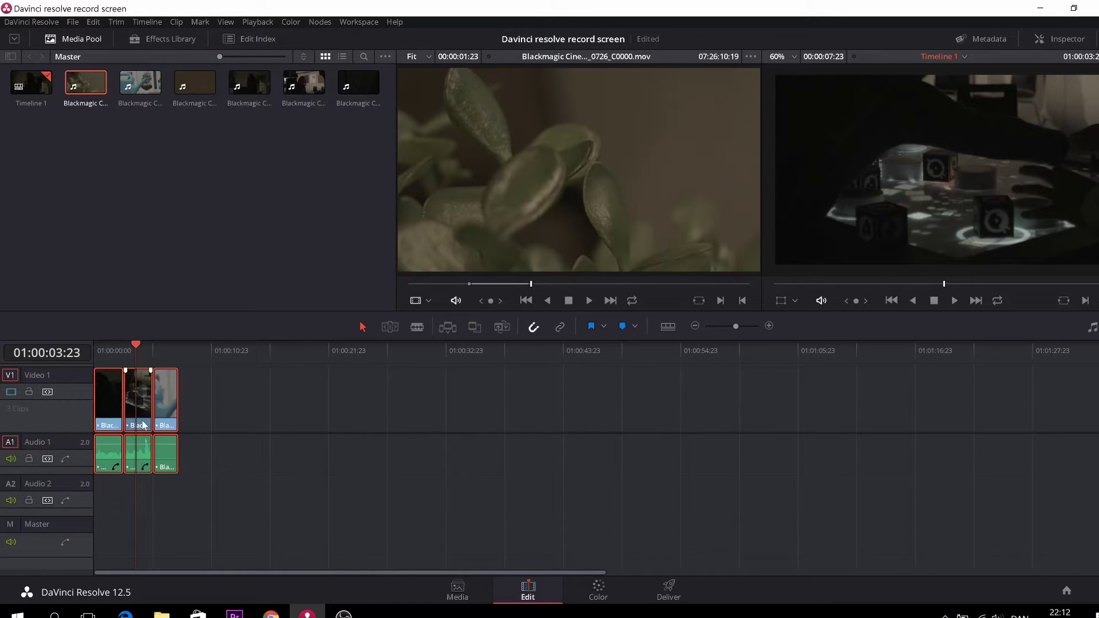
# - Delete the middle Video 1 clip, leaving a gap between the first and last clips
pyautogui.press('space')
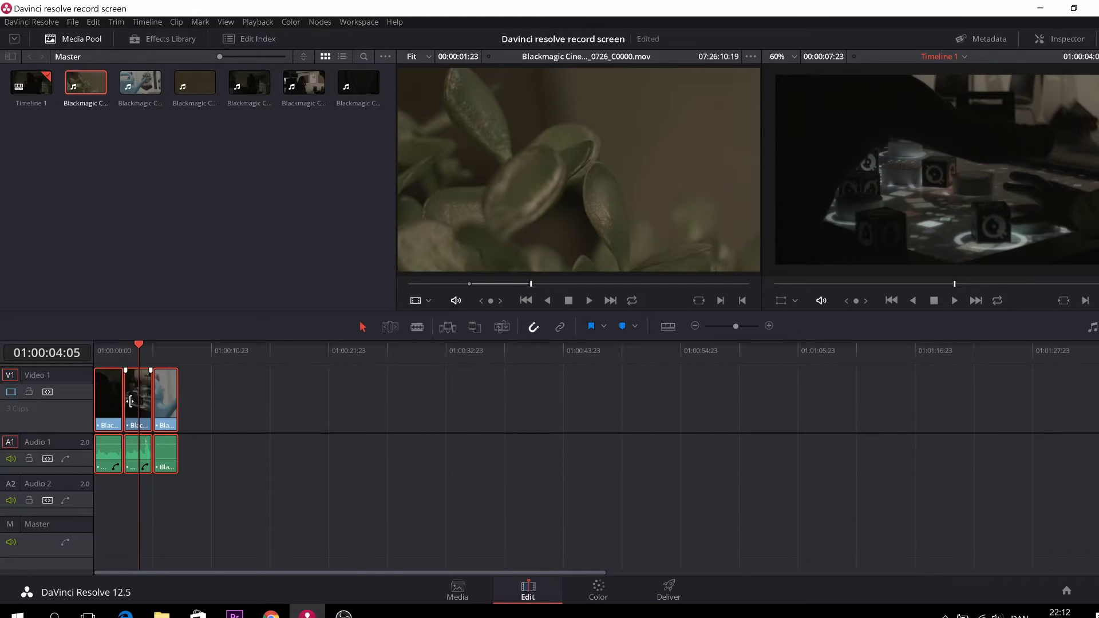
pyautogui.click(247, 399)
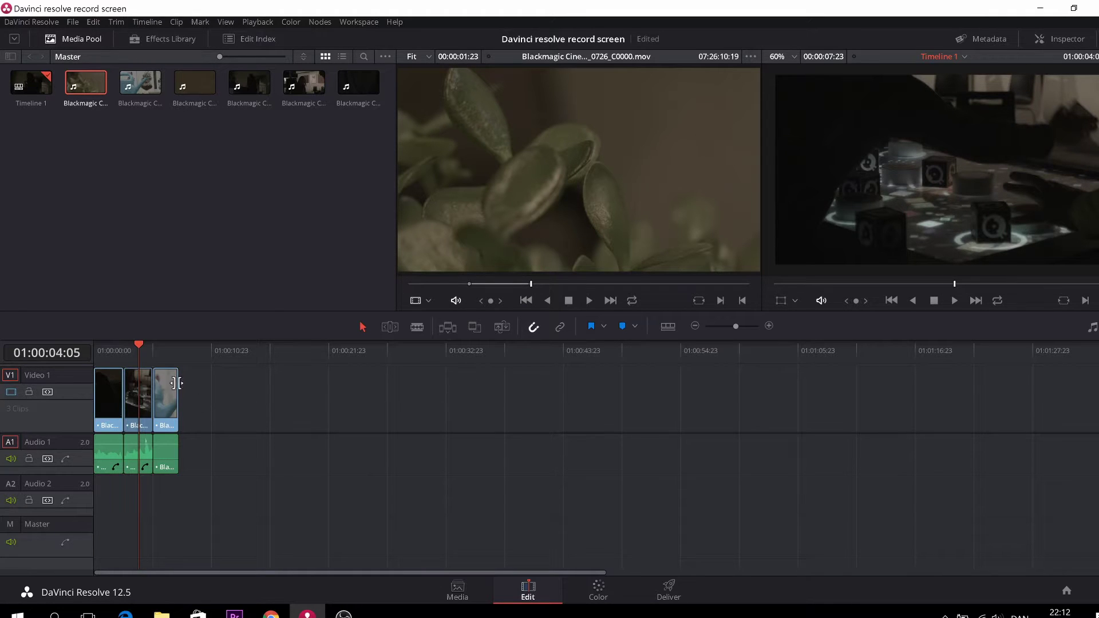
pyautogui.click(134, 399)
pyautogui.press('BackSpace')
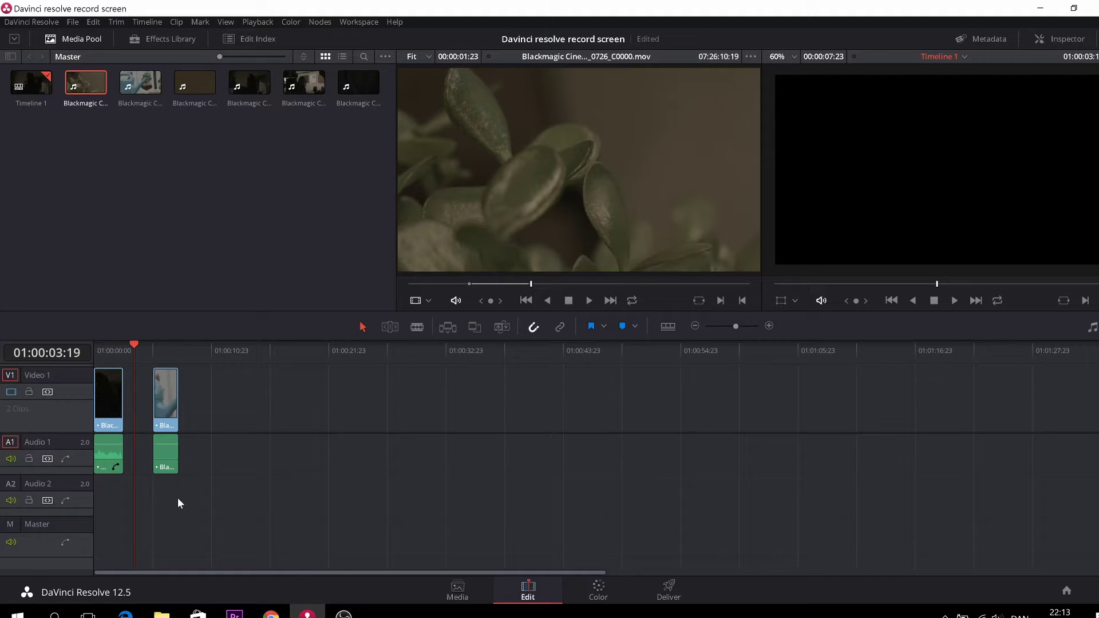
# - Load the tunnel clip as the source and set its In point at the tunnel frame
pyautogui.doubleClick(86, 87)
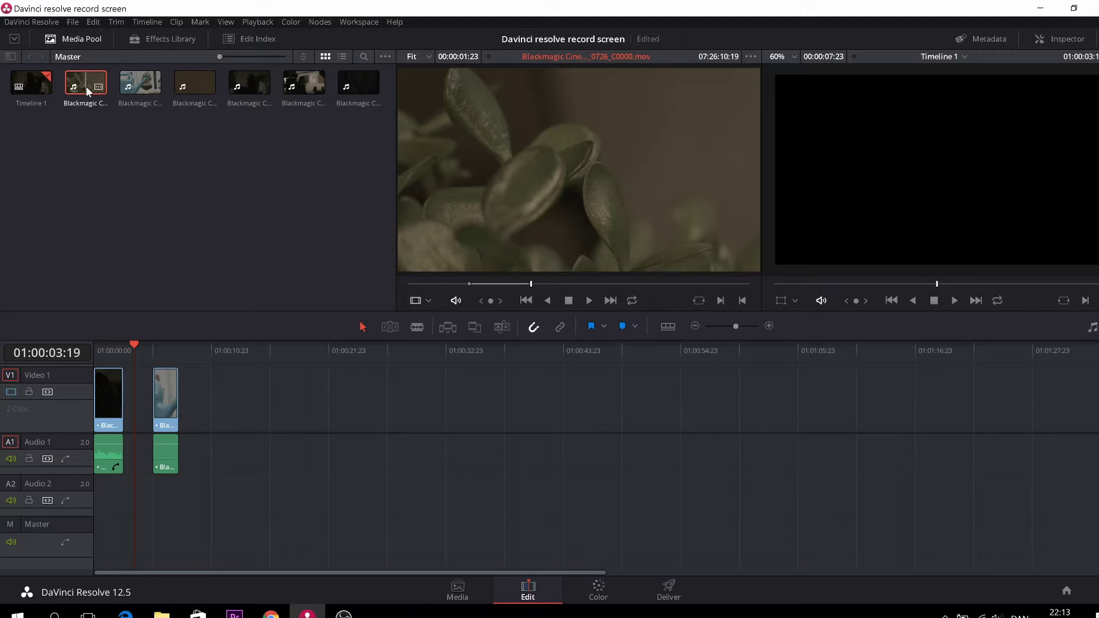
pyautogui.doubleClick(199, 81)
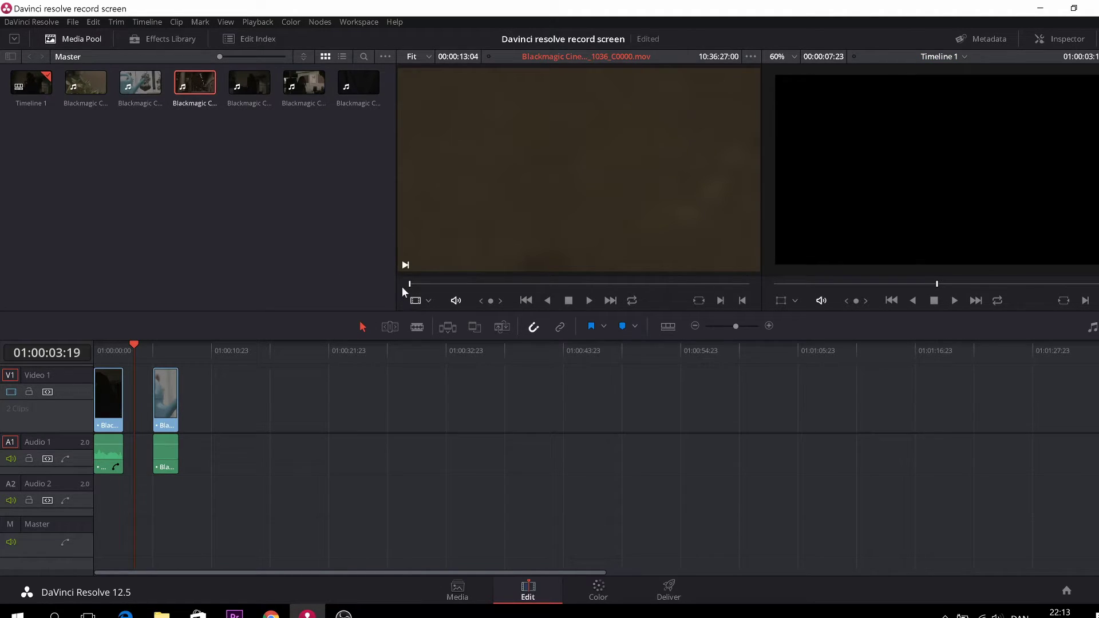
pyautogui.moveTo(415, 284); pyautogui.dragTo(551, 289)
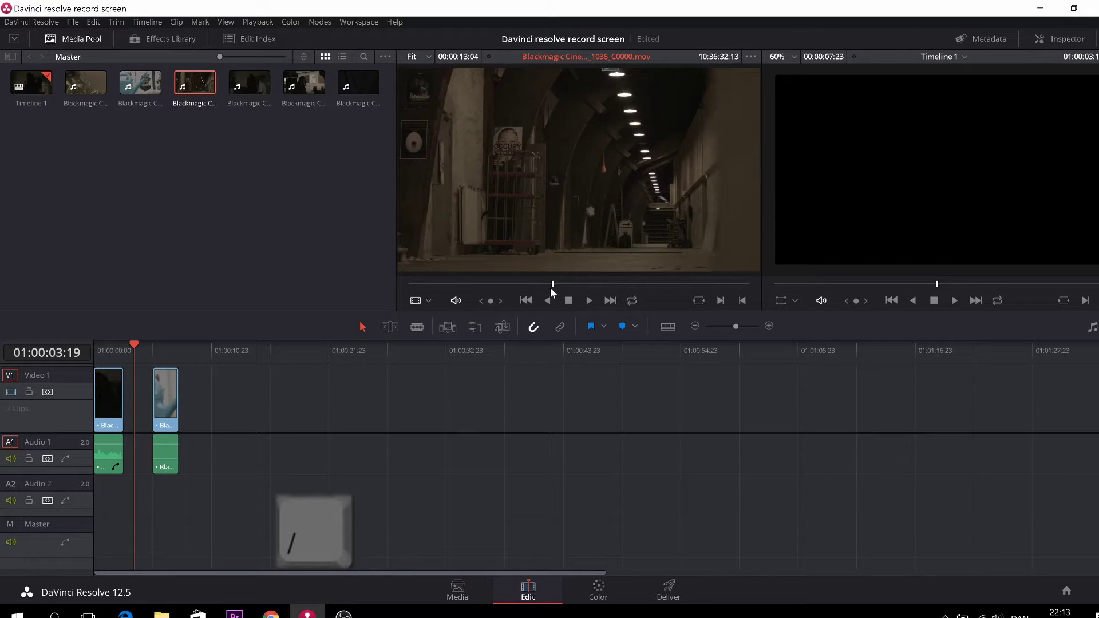
pyautogui.press('i')
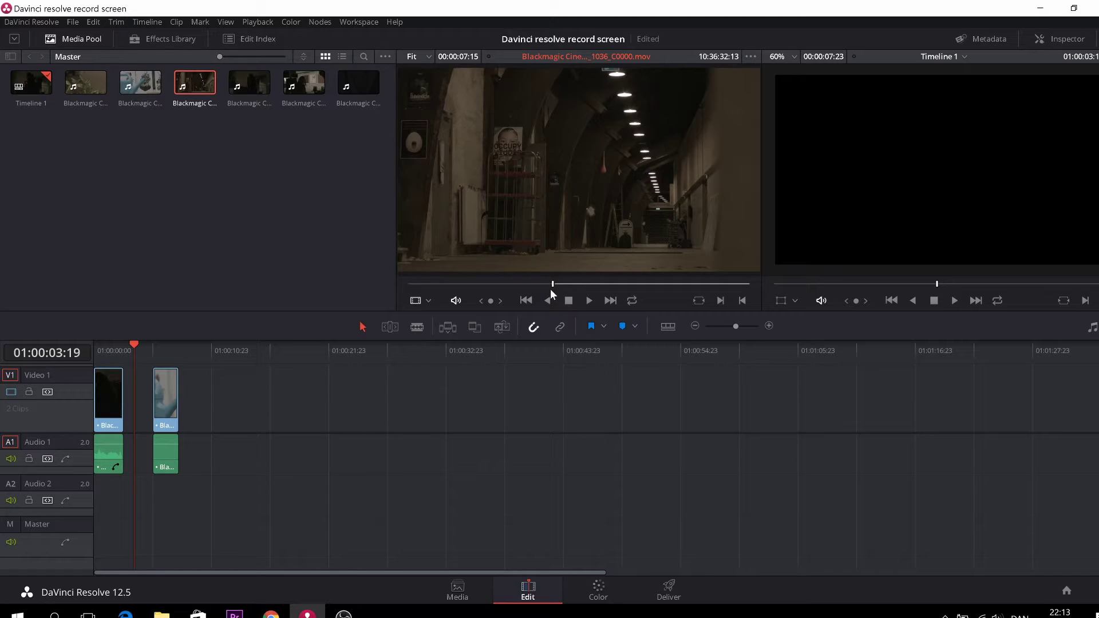
# - Fit to Fill the tunnel clip into the timeline gap and play back the result
pyautogui.moveTo(132, 344); pyautogui.dragTo(123, 345)
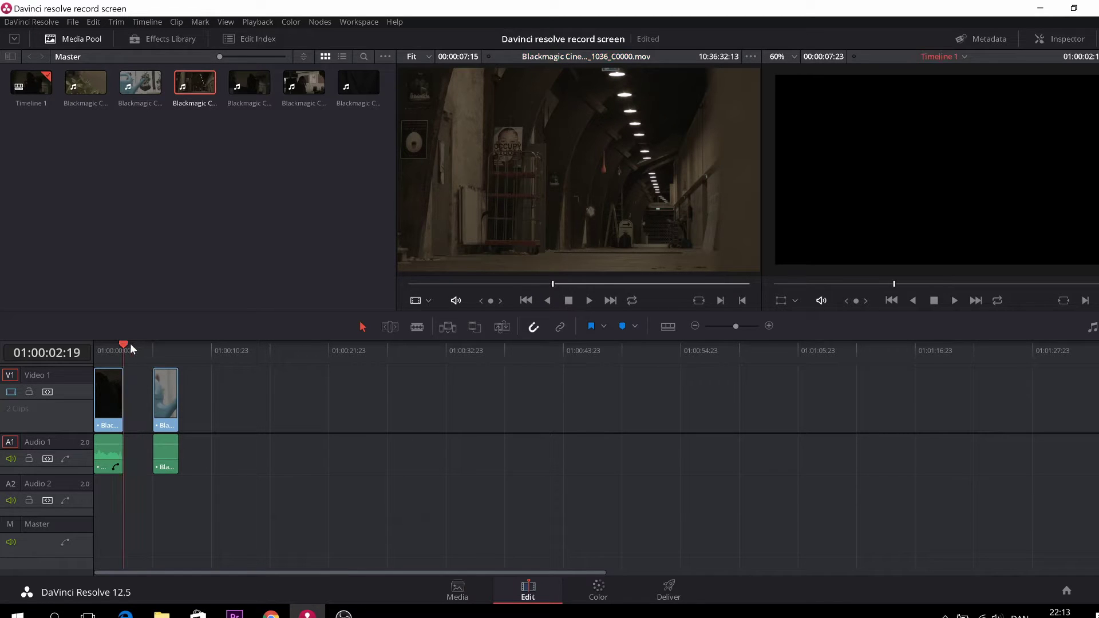
pyautogui.moveTo(523, 163); pyautogui.dragTo(1068, 174)
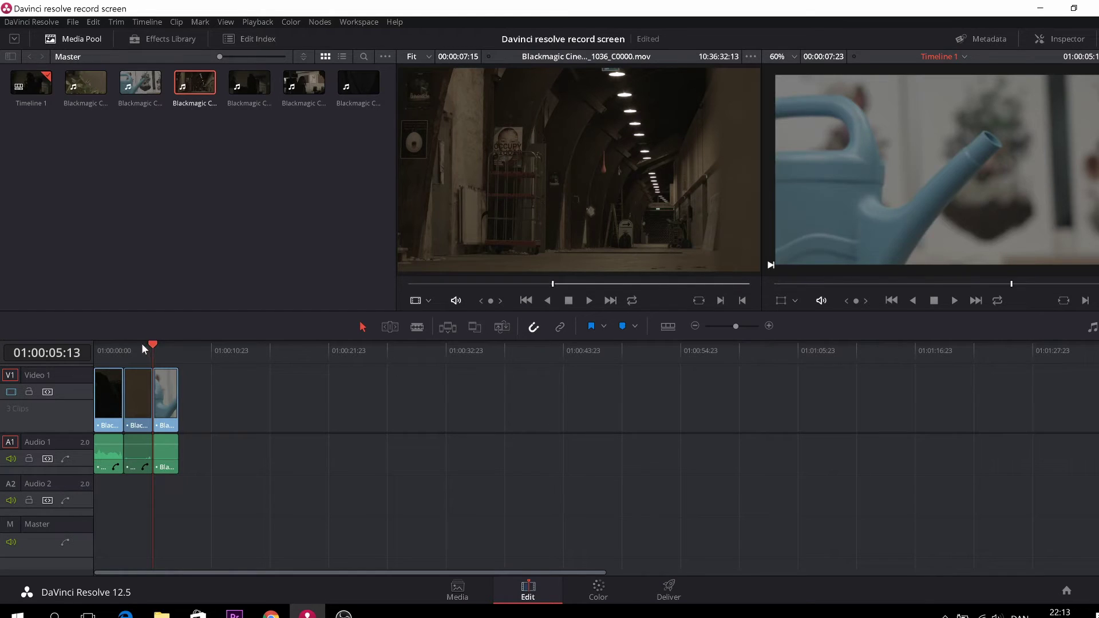
pyautogui.moveTo(142, 342); pyautogui.dragTo(105, 352)
pyautogui.press('space')
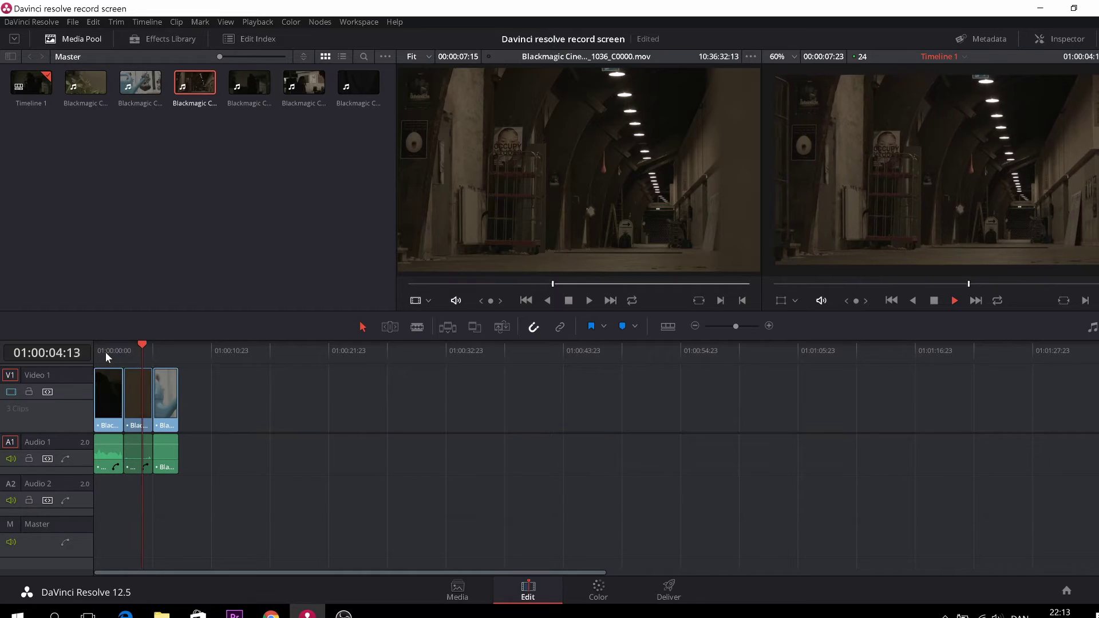
pyautogui.press('space')
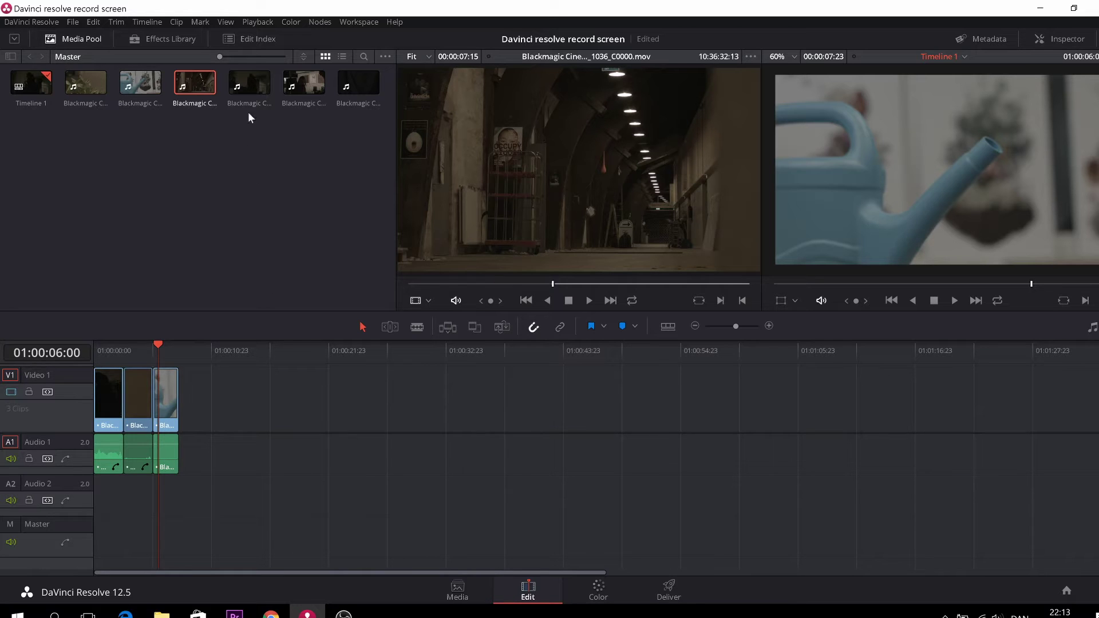
# - Place the cubes clip on top, stacking it on Video 2 above the timeline
pyautogui.click(299, 84)
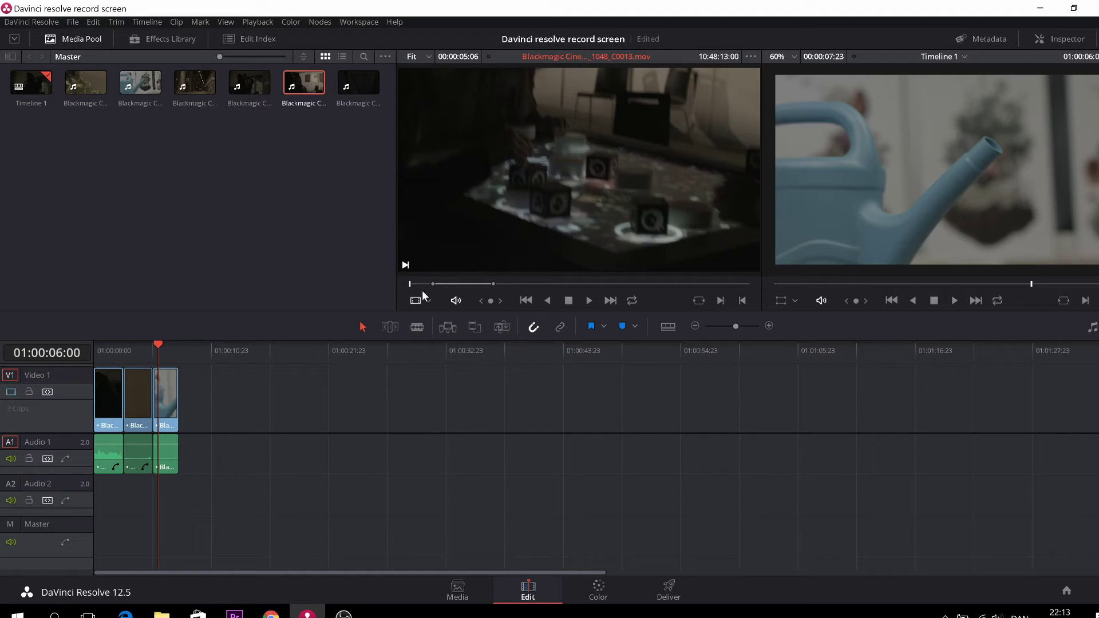
pyautogui.moveTo(504, 198); pyautogui.dragTo(1059, 193)
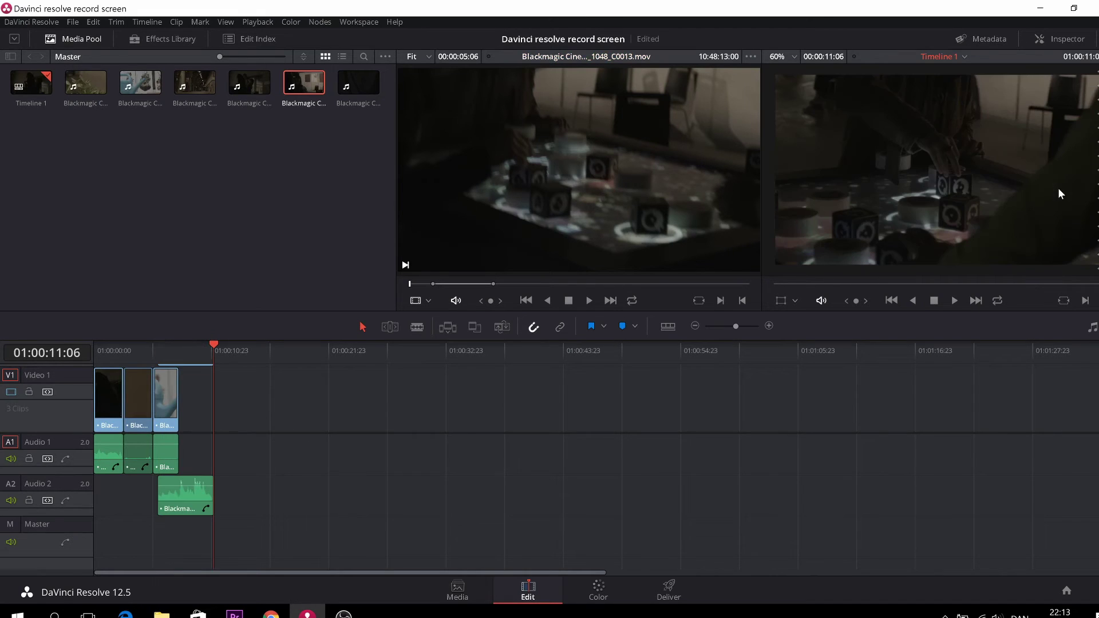
pyautogui.scroll(2, 108, 398)
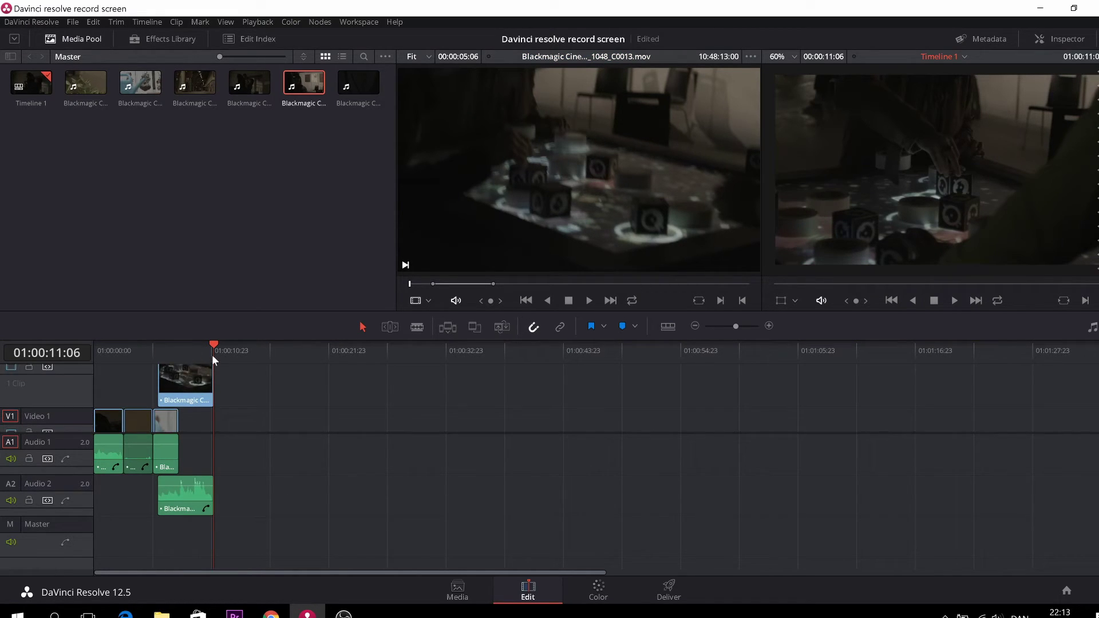
pyautogui.moveTo(213, 344); pyautogui.dragTo(154, 356)
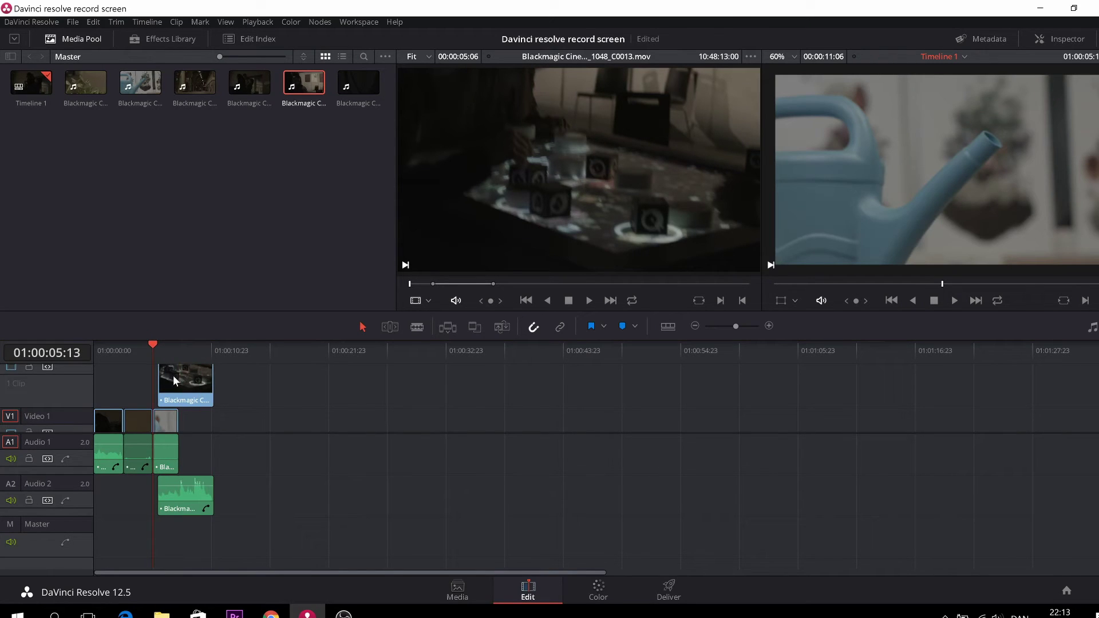
# - Select the cubes clip on Video 2 and delete it
pyautogui.click(173, 376)
pyautogui.moveTo(180, 381); pyautogui.dragTo(176, 351)
pyautogui.click(157, 345)
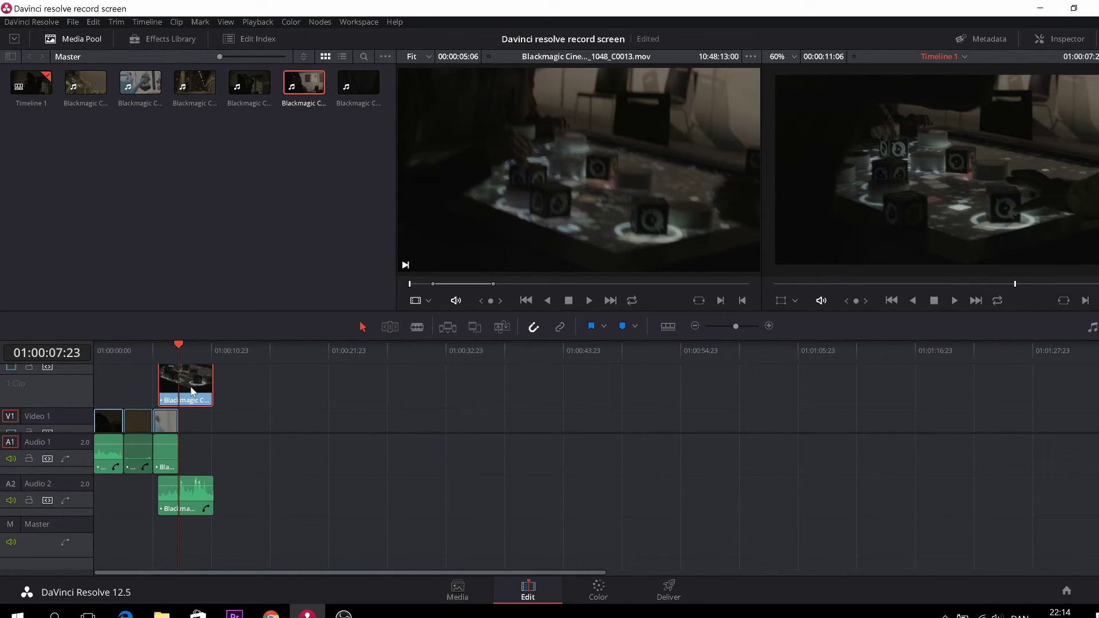
pyautogui.press('BackSpace')
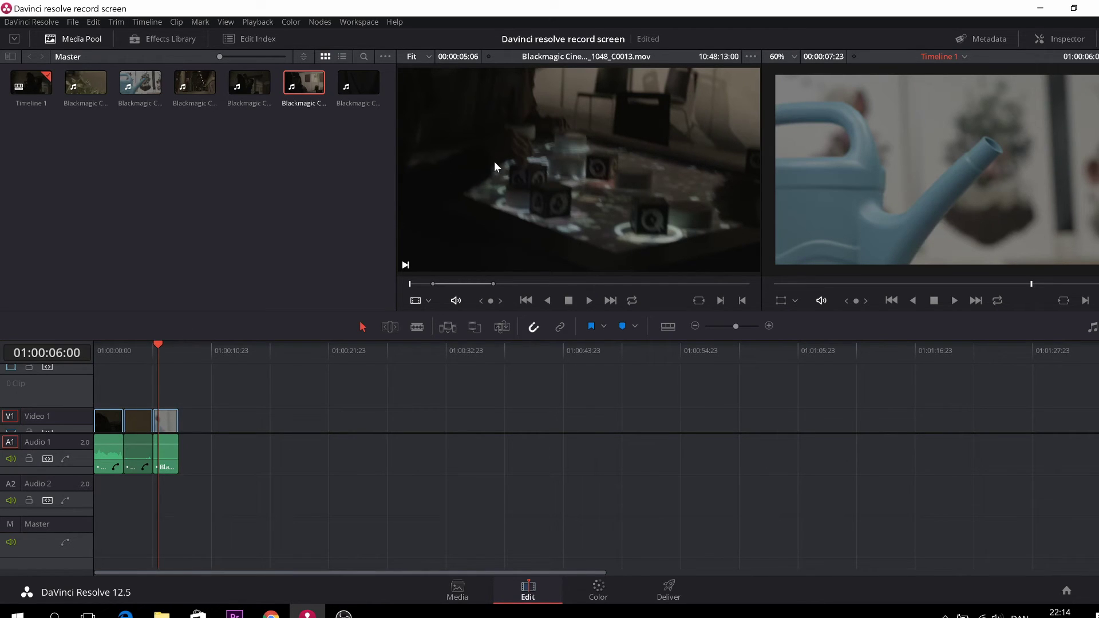
pyautogui.moveTo(495, 166); pyautogui.dragTo(1059, 215)
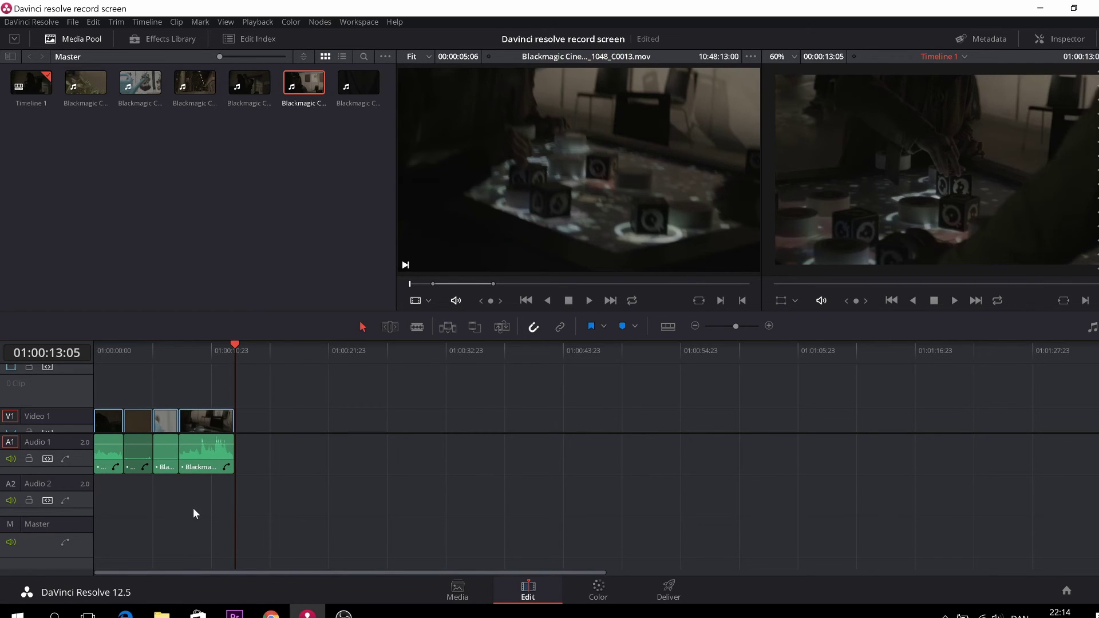
pyautogui.press('BackSpace')
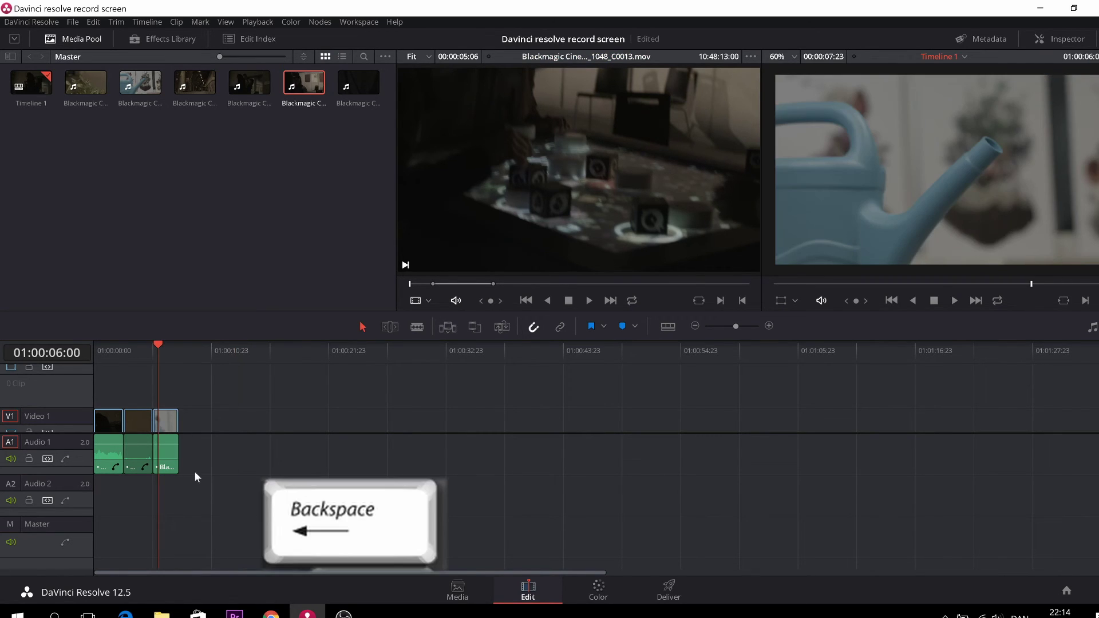
pyautogui.moveTo(559, 206); pyautogui.dragTo(1053, 234)
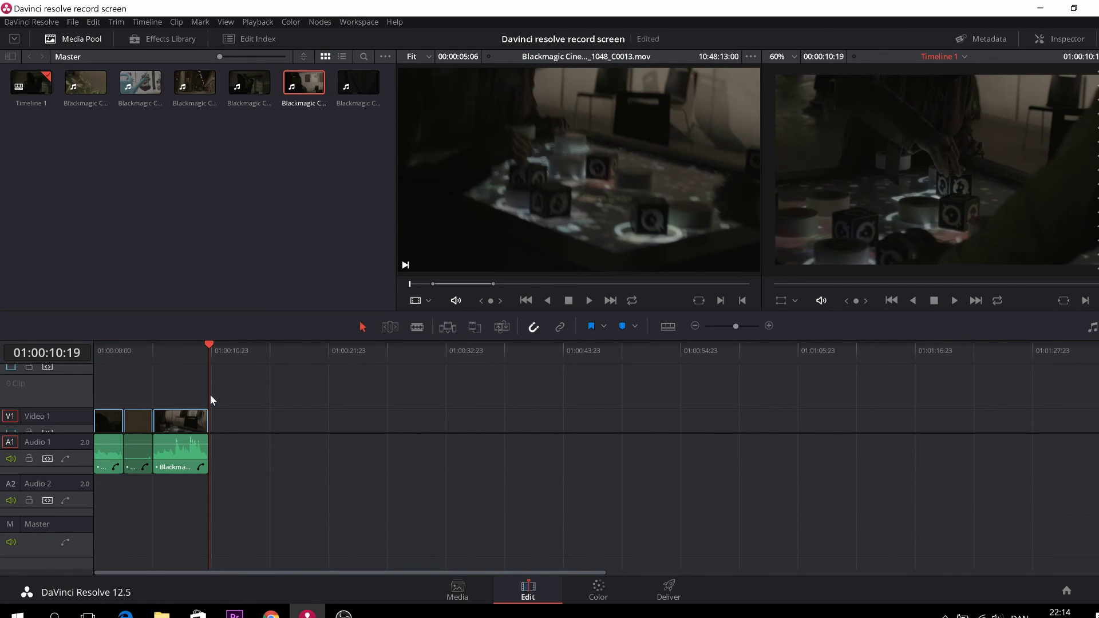
pyautogui.hotkey('ctrl', 'z')
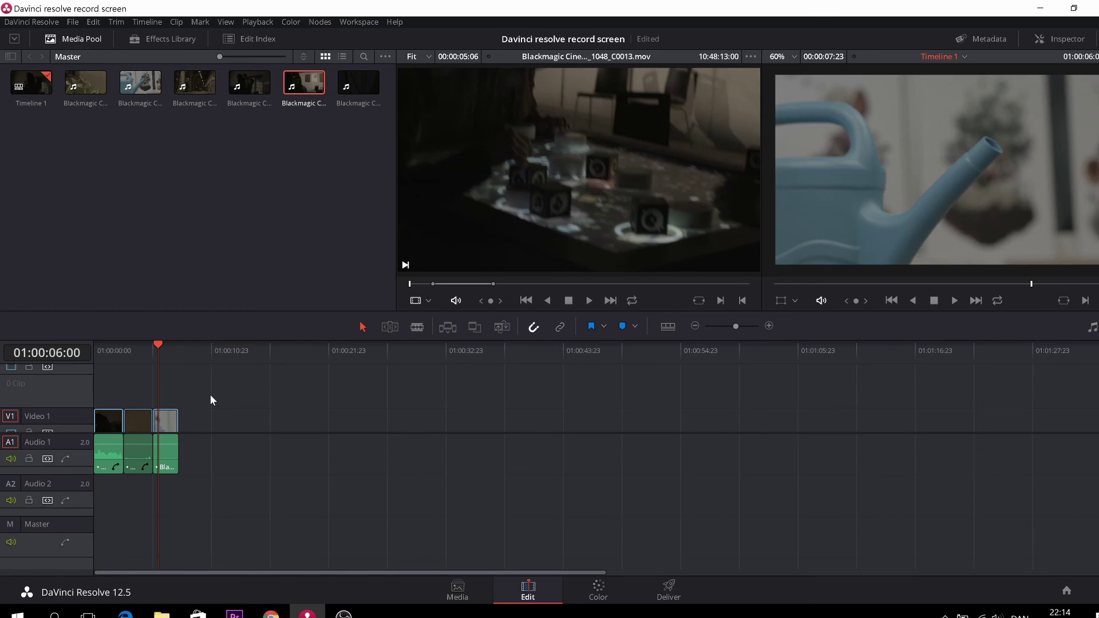